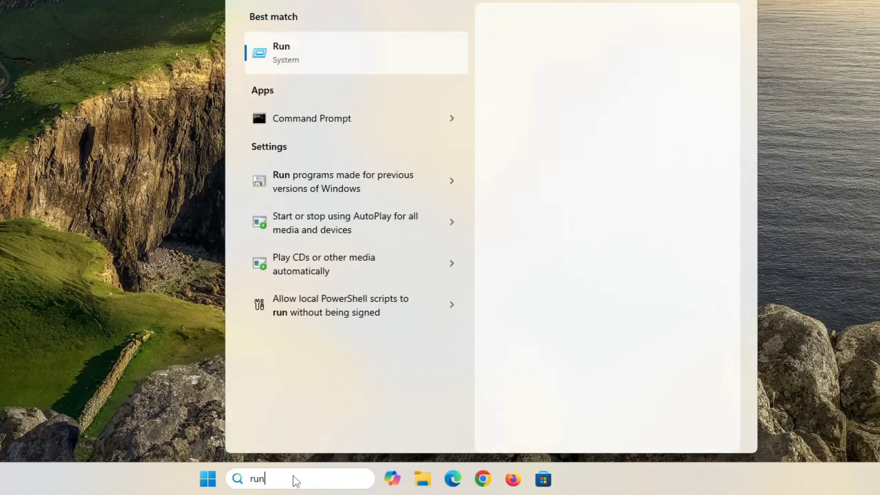
- Open the Run dialog and run gpedit.msc to launch the Local Group Policy Editor
{"action": "left_click", "coordinate": [365, 57]}
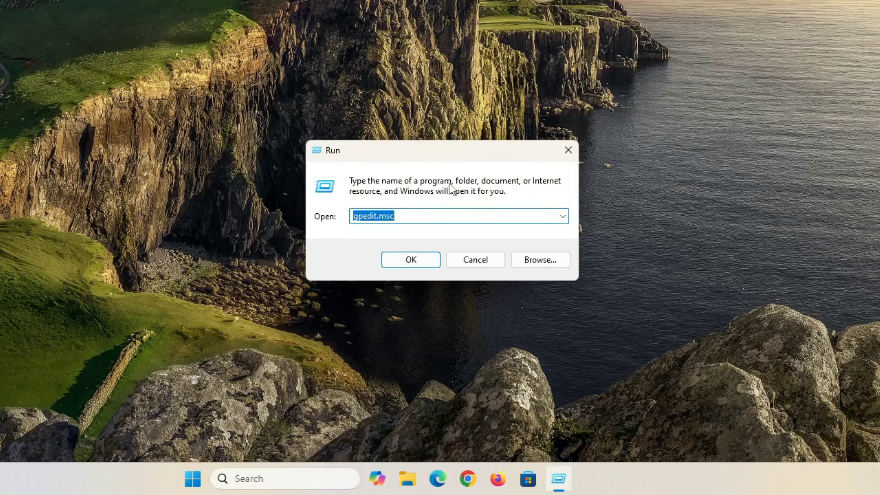
{"action": "type", "text": "gpe"}
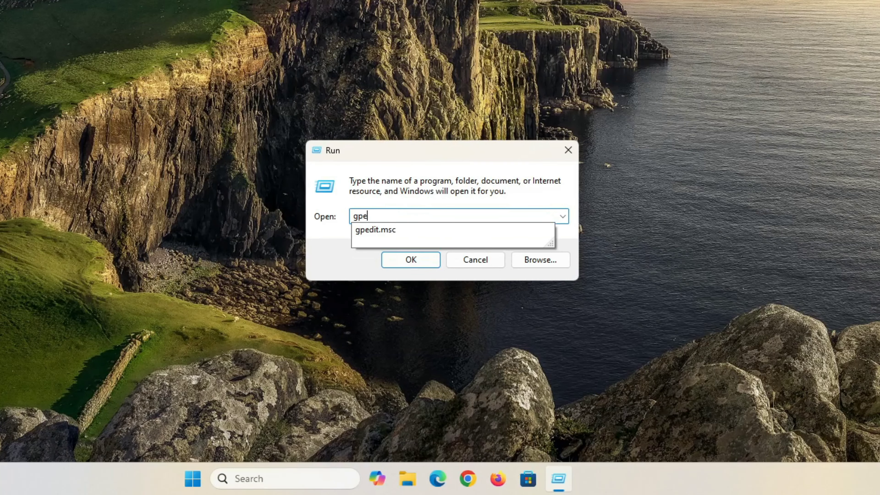
{"action": "type", "text": "dit.msc"}
{"action": "key", "text": "Return"}
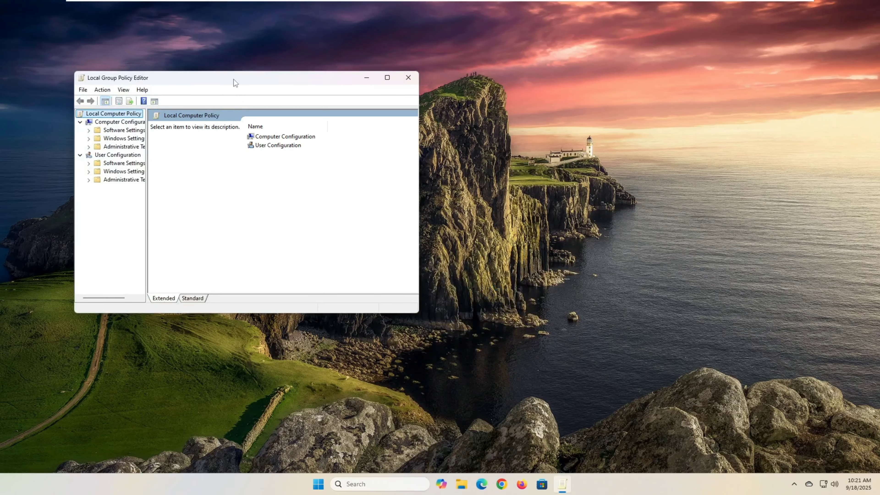
- Enlarge the Local Group Policy Editor window, widen its policy tree, and move the window nearer the middle of the desktop
{"action": "left_click_drag", "start_coordinate": [418, 311], "coordinate": [584, 423]}
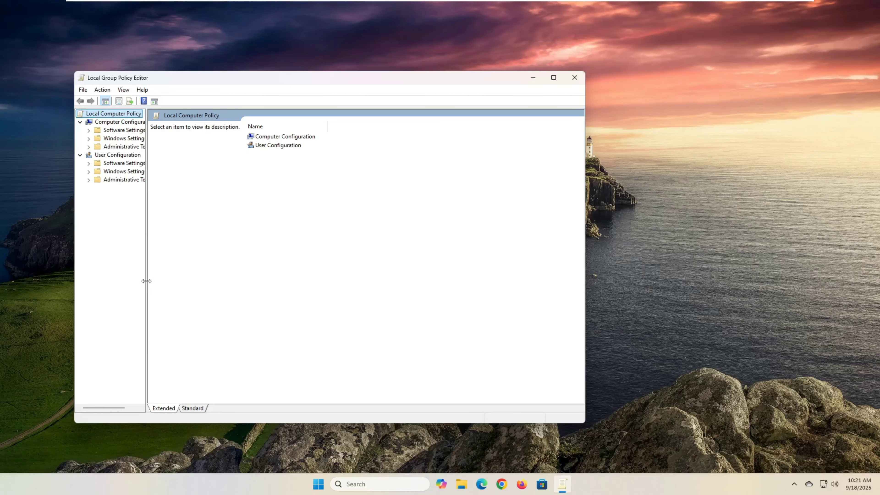
{"action": "left_click_drag", "start_coordinate": [146, 281], "coordinate": [258, 284]}
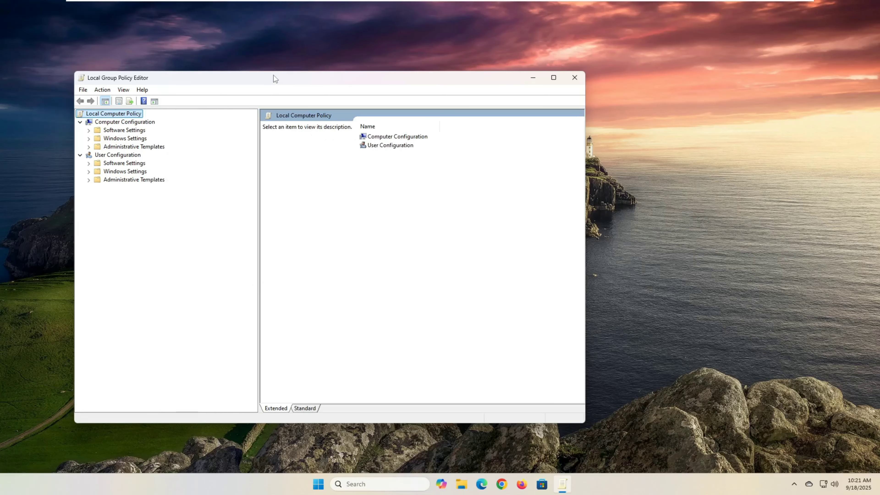
{"action": "left_click_drag", "start_coordinate": [273, 75], "coordinate": [419, 100]}
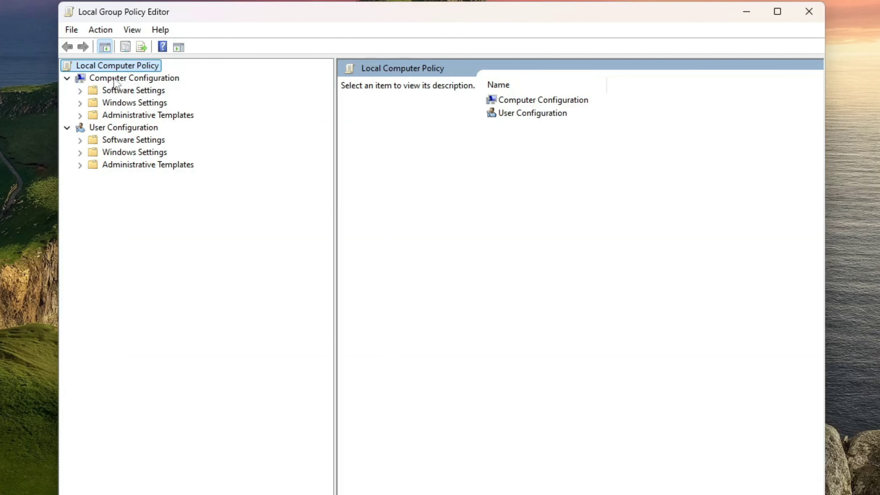
- Open the Session Time Limits folder under Computer Configuration > Administrative Templates > Windows Components > Remote Desktop Services > Remote Desktop Session Host
{"action": "left_click", "coordinate": [114, 78]}
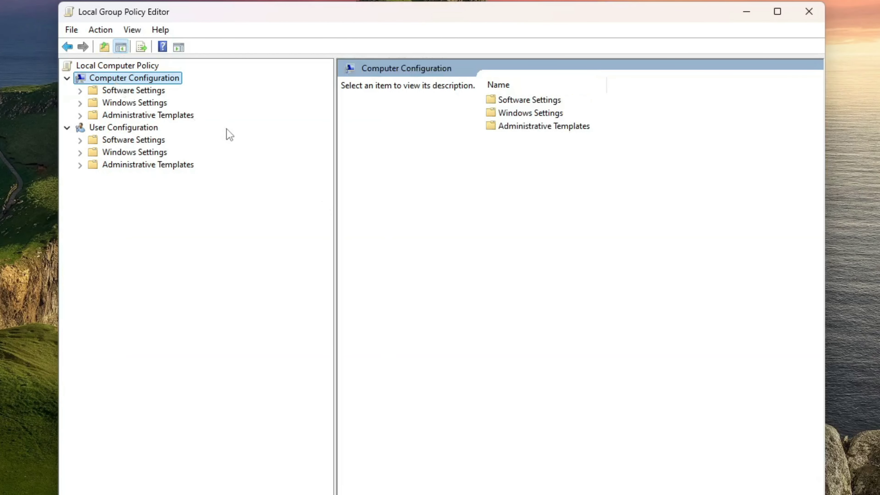
{"action": "left_click", "coordinate": [80, 116]}
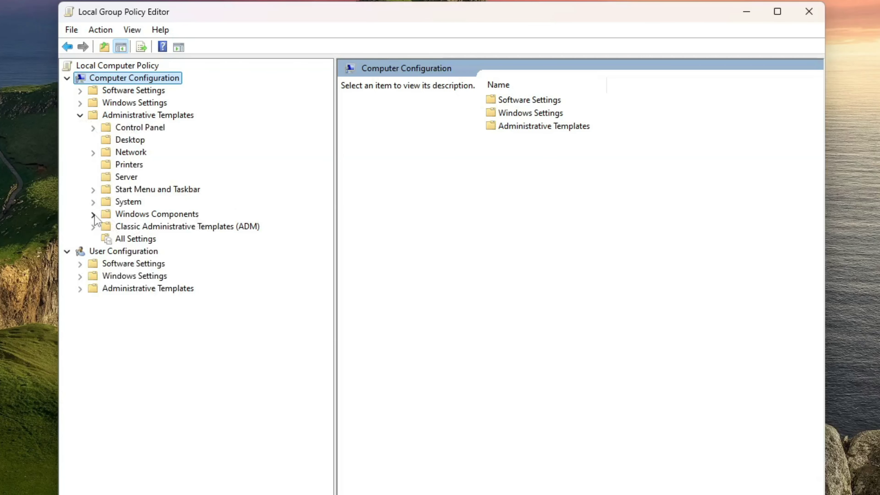
{"action": "left_click", "coordinate": [93, 214]}
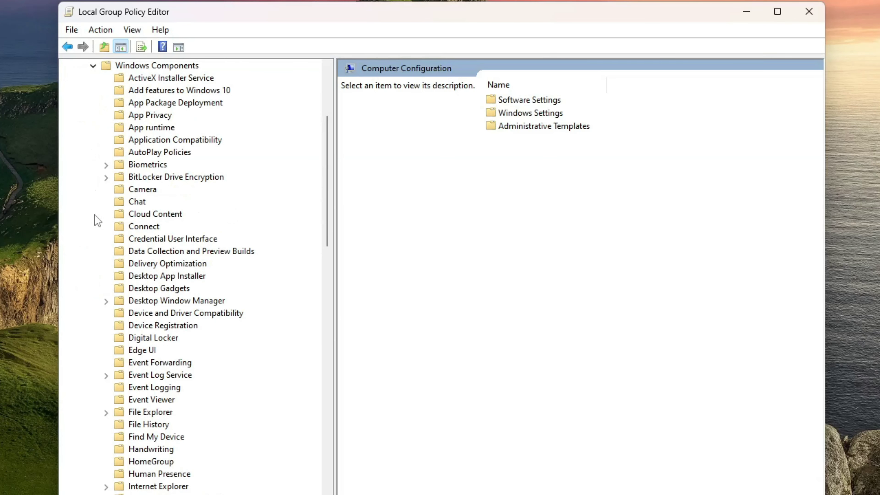
{"action": "scroll", "coordinate": [156, 295], "scroll_direction": "down", "scroll_amount": 8}
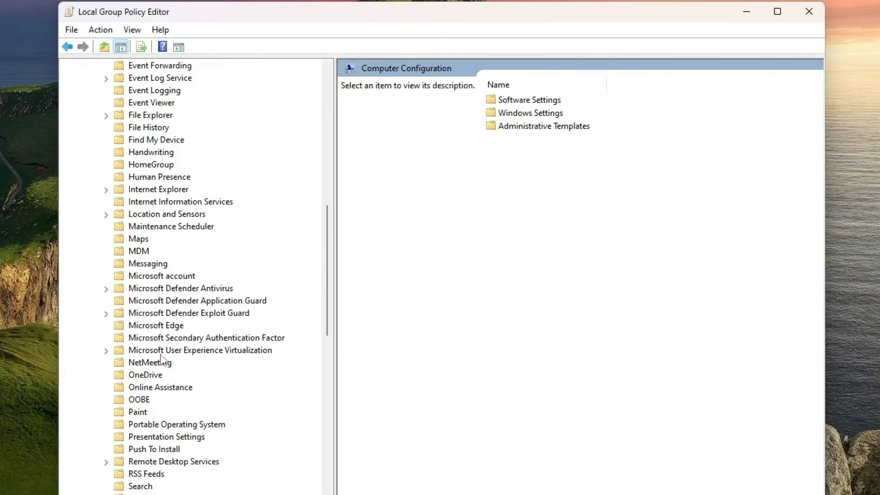
{"action": "left_click", "coordinate": [106, 461]}
{"action": "scroll", "coordinate": [196, 407], "scroll_direction": "down", "scroll_amount": 2}
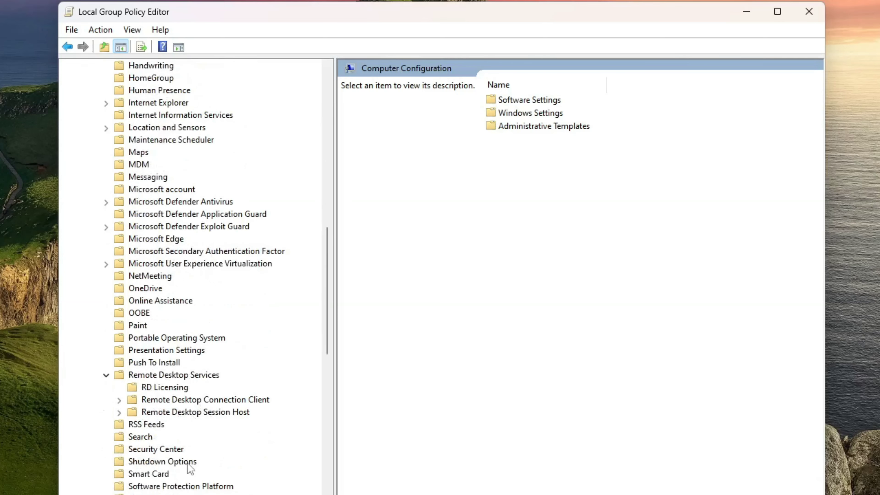
{"action": "left_click", "coordinate": [118, 412]}
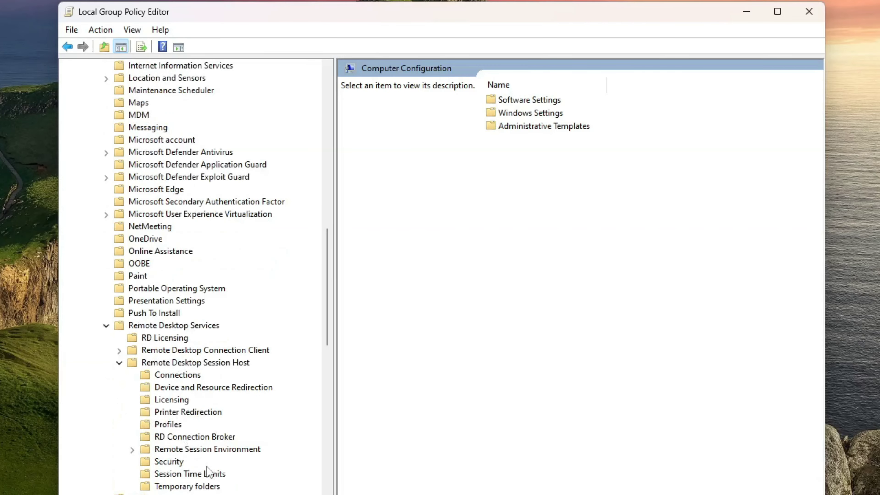
{"action": "left_click", "coordinate": [184, 474]}
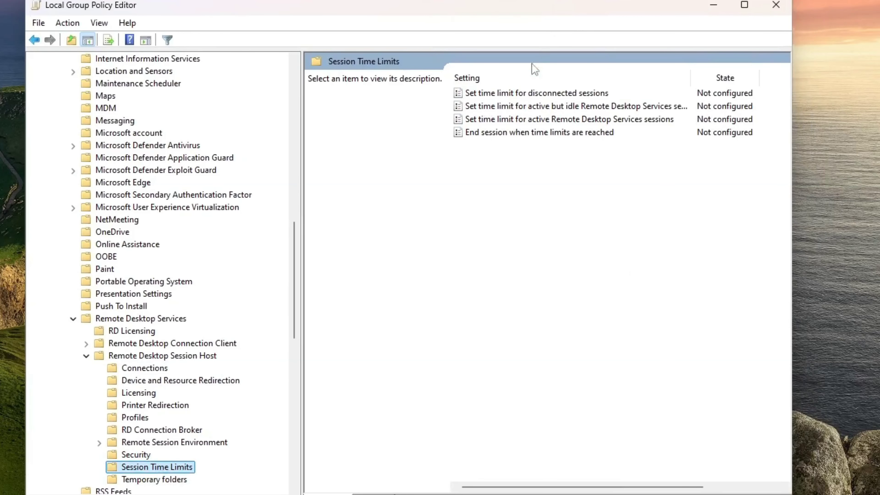
- Review the descriptions of the four Session Time Limits policies one after another
{"action": "left_click", "coordinate": [508, 99]}
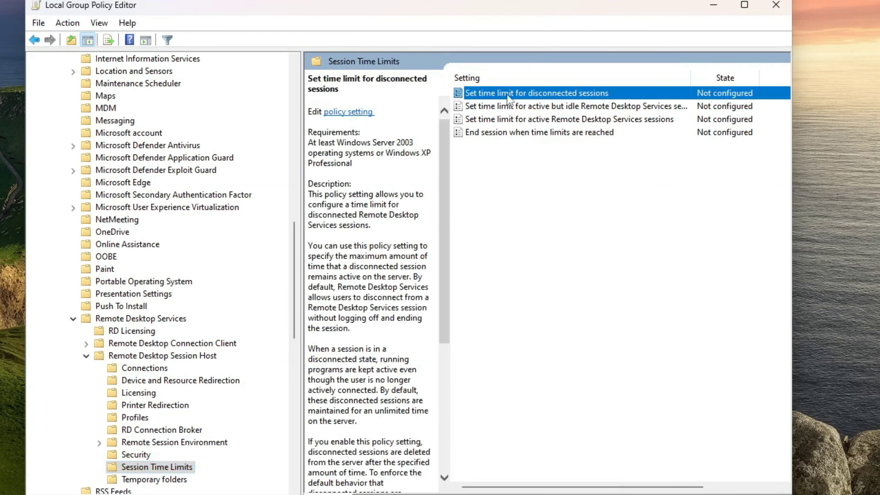
{"action": "left_click", "coordinate": [510, 111]}
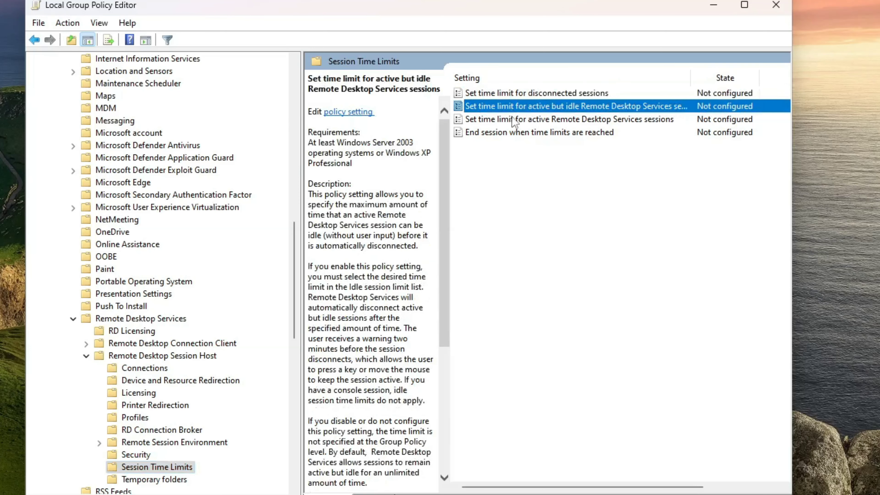
{"action": "left_click", "coordinate": [513, 120]}
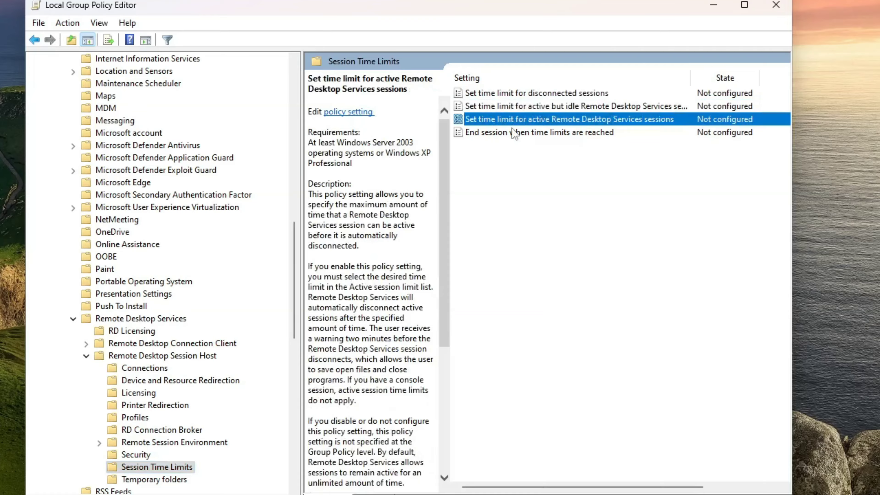
{"action": "left_click", "coordinate": [514, 133]}
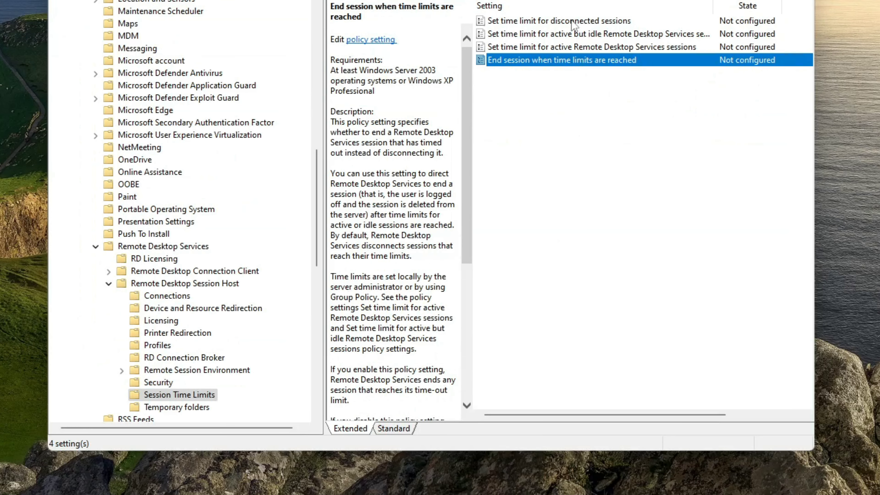
- Enable the "Set time limit for disconnected sessions" policy with "End a disconnected session" set to 1 hour, and apply it
{"action": "left_click", "coordinate": [549, 92]}
{"action": "key", "text": "Return"}
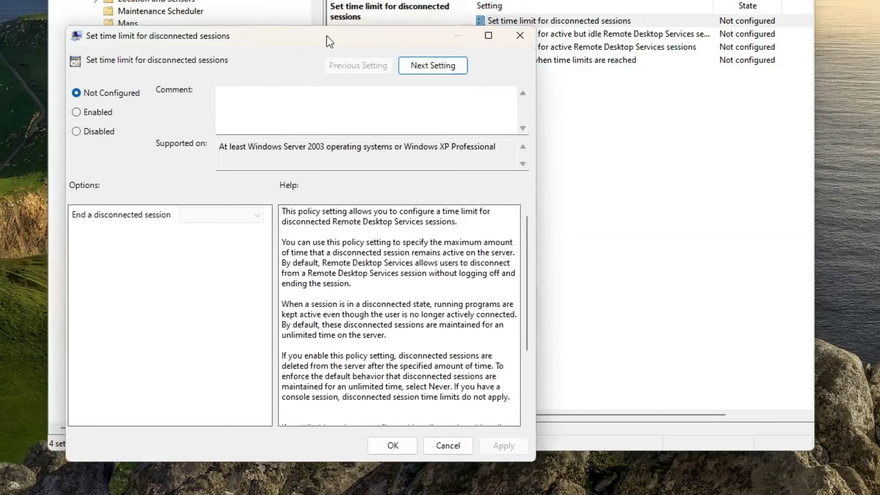
{"action": "left_click_drag", "start_coordinate": [327, 36], "coordinate": [464, 47]}
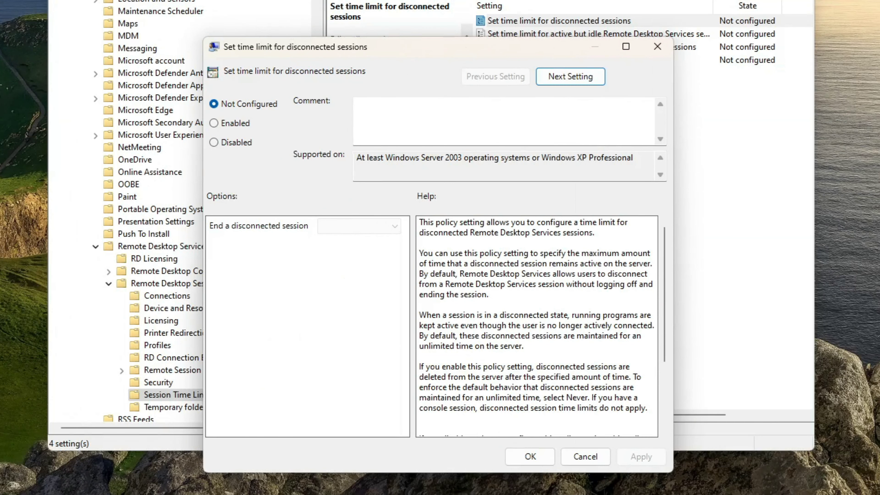
{"action": "left_click", "coordinate": [230, 126]}
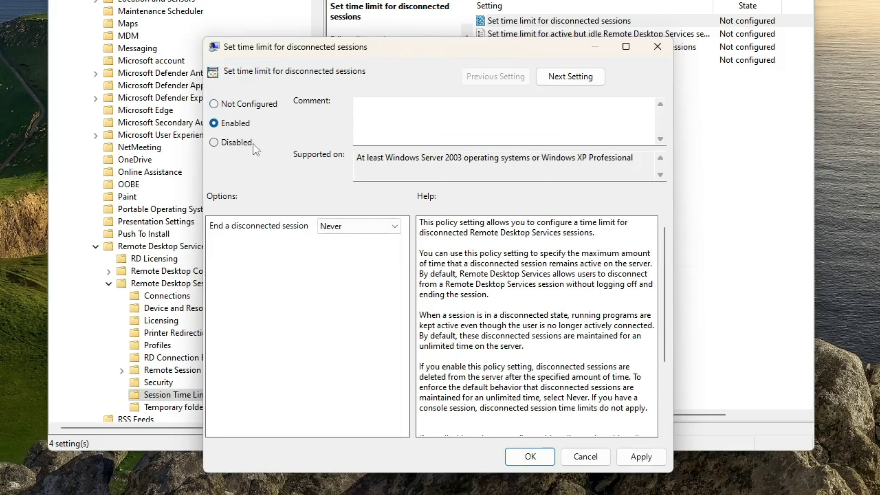
{"action": "left_click", "coordinate": [395, 228]}
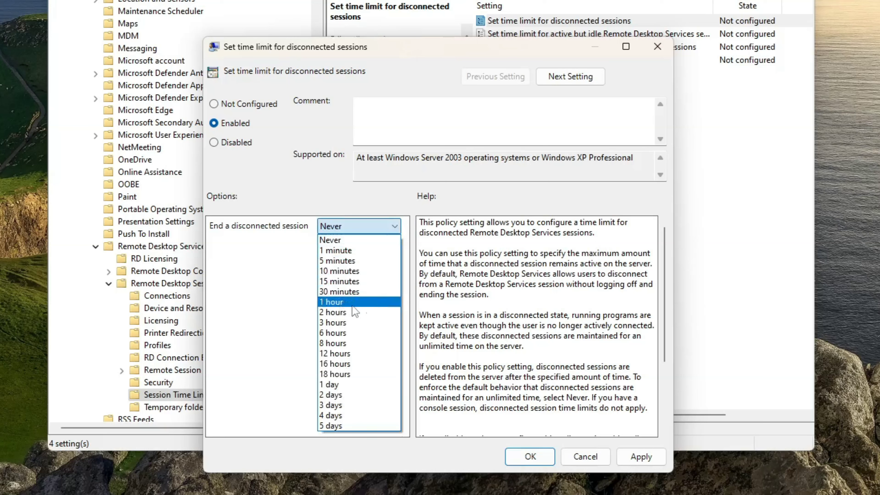
{"action": "left_click", "coordinate": [364, 303]}
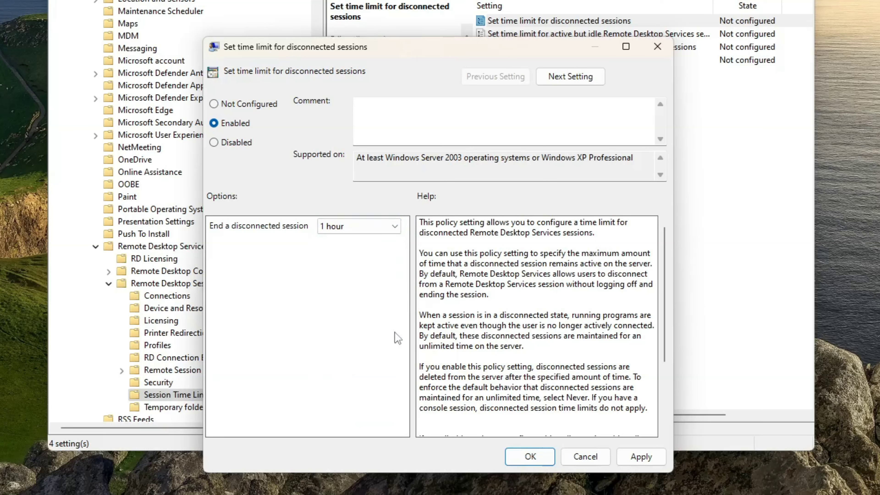
{"action": "left_click", "coordinate": [637, 460]}
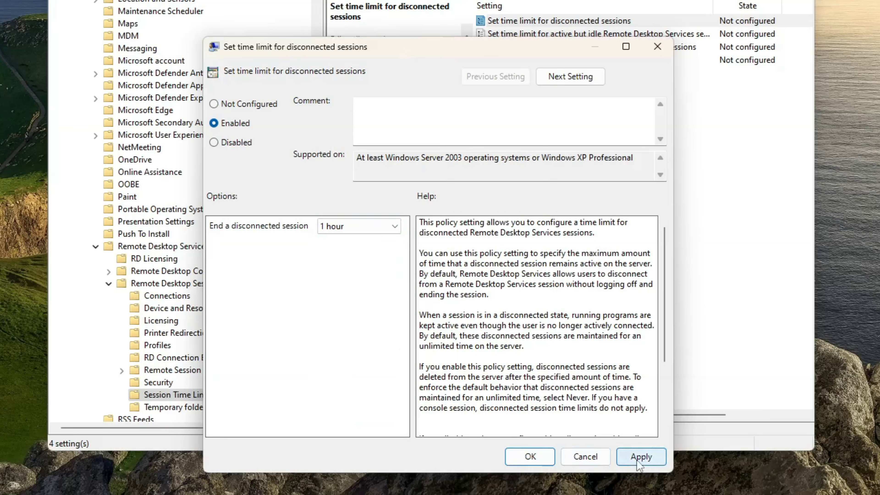
{"action": "left_click", "coordinate": [659, 459]}
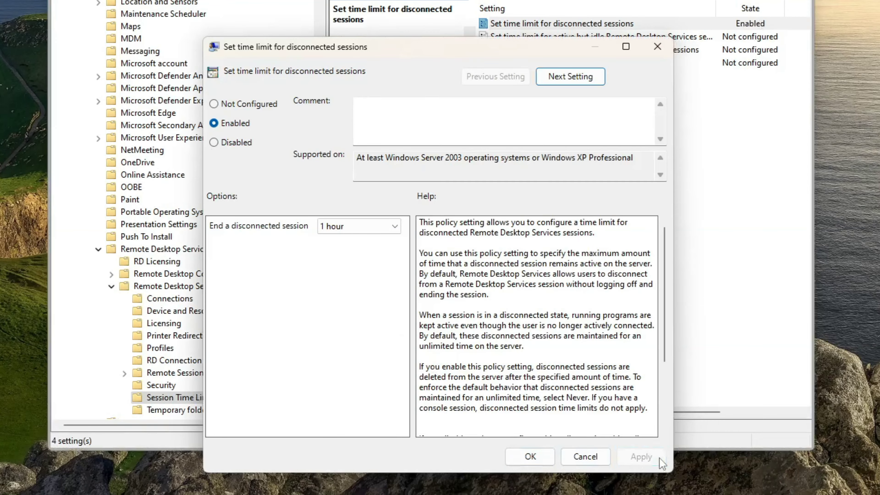
{"action": "left_click", "coordinate": [542, 461]}
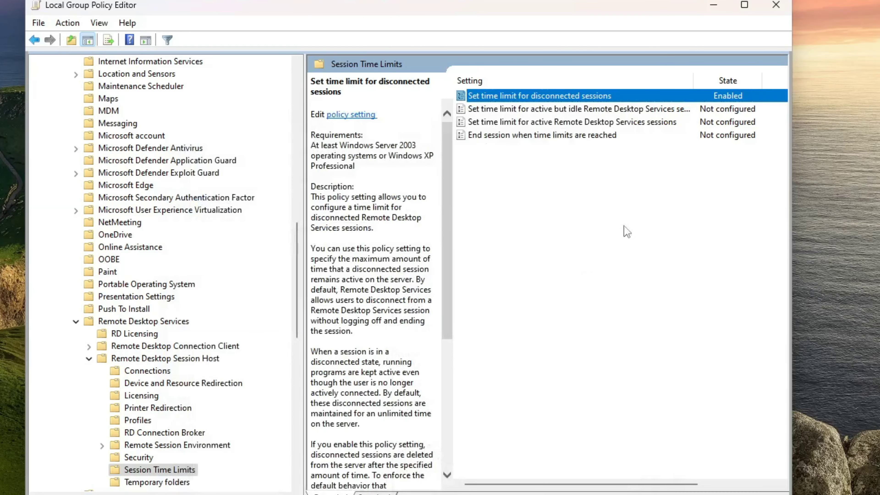
- Enable the "Set time limit for active but idle Remote Desktop Services sessions" policy with an idle session limit of 1 hour, and apply it
{"action": "left_click", "coordinate": [614, 108]}
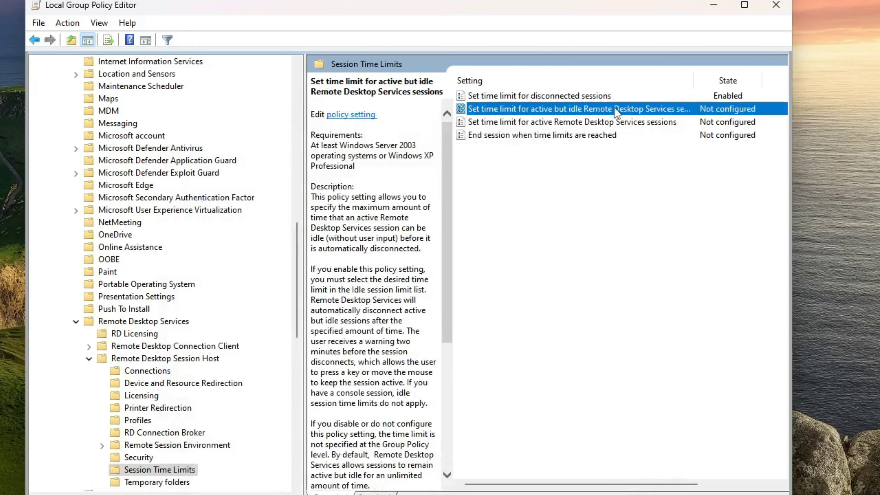
{"action": "double_click", "coordinate": [634, 111]}
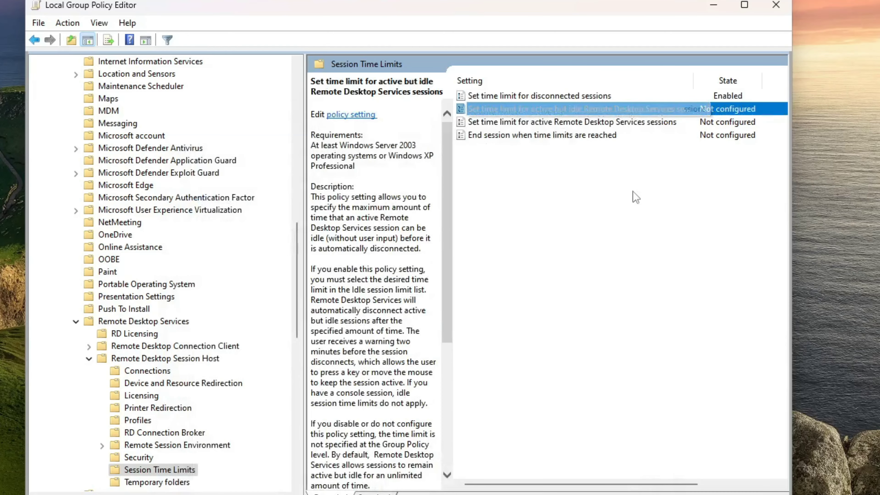
{"action": "double_click", "coordinate": [627, 111]}
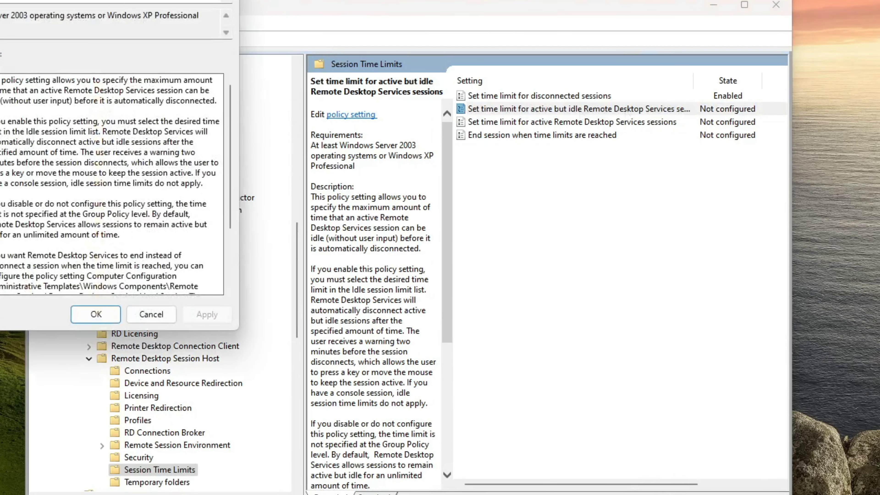
{"action": "left_click_drag", "start_coordinate": [56, 2], "coordinate": [513, 132]}
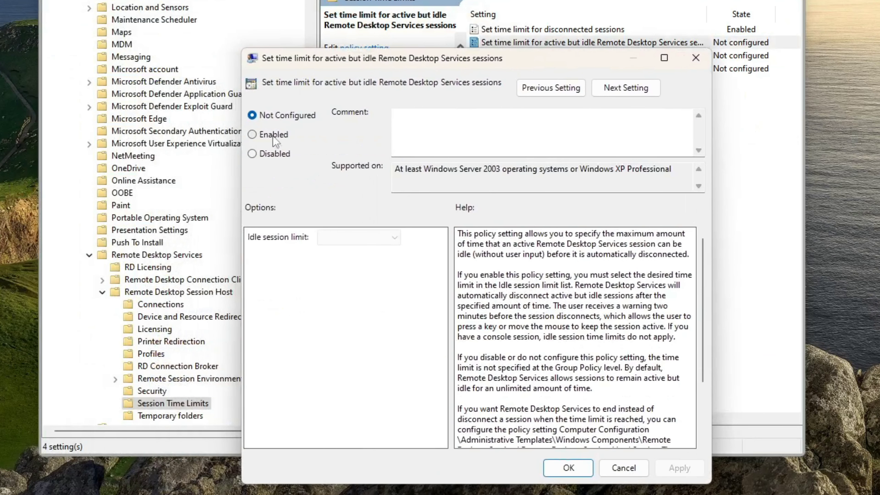
{"action": "left_click", "coordinate": [260, 202]}
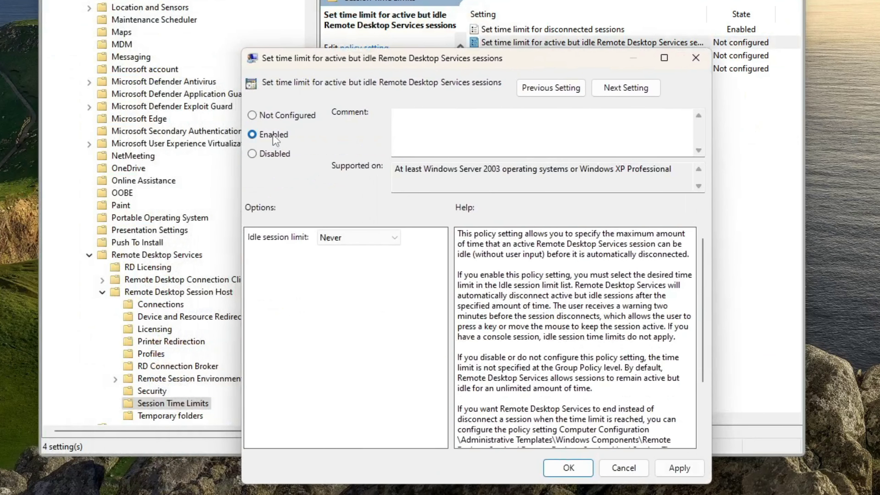
{"action": "left_click", "coordinate": [394, 238]}
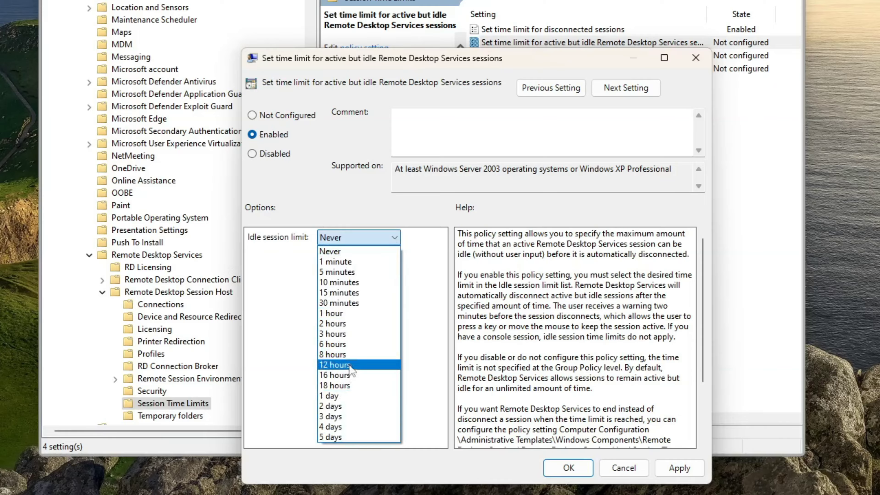
{"action": "left_click", "coordinate": [349, 315]}
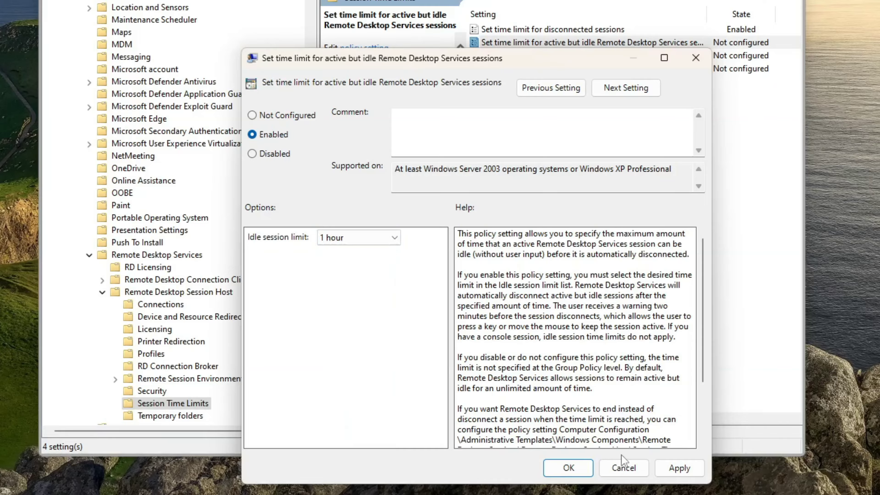
{"action": "left_click", "coordinate": [660, 473]}
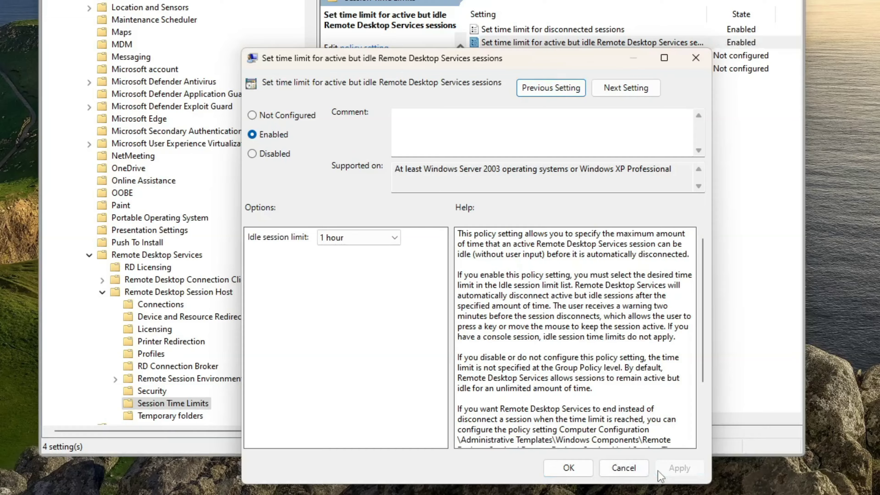
{"action": "left_click", "coordinate": [575, 468]}
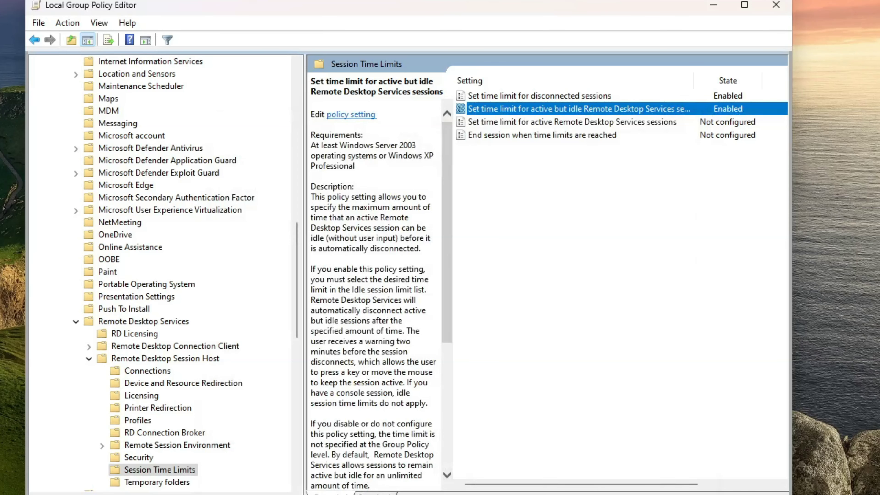
- Enable the "Set time limit for active Remote Desktop Services sessions" policy with an active session limit of 1 hour, and apply it
{"action": "left_click", "coordinate": [614, 122]}
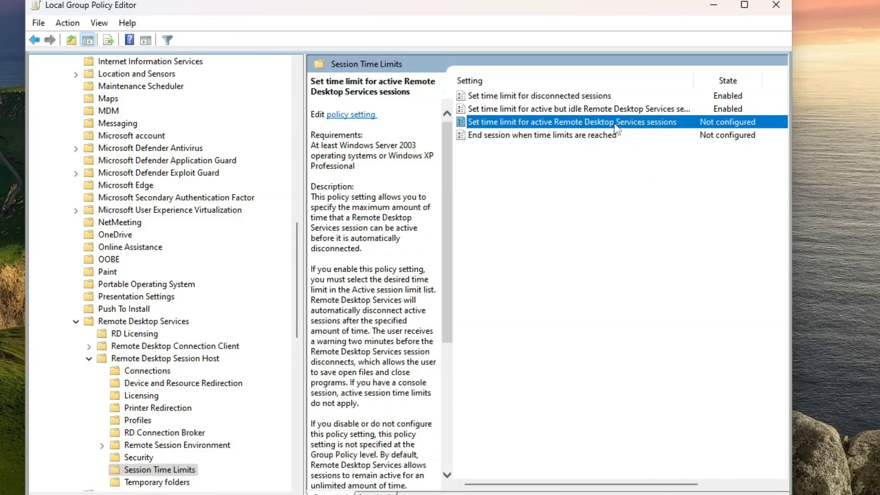
{"action": "double_click", "coordinate": [616, 122]}
{"action": "left_click_drag", "start_coordinate": [75, 0], "coordinate": [550, 130]}
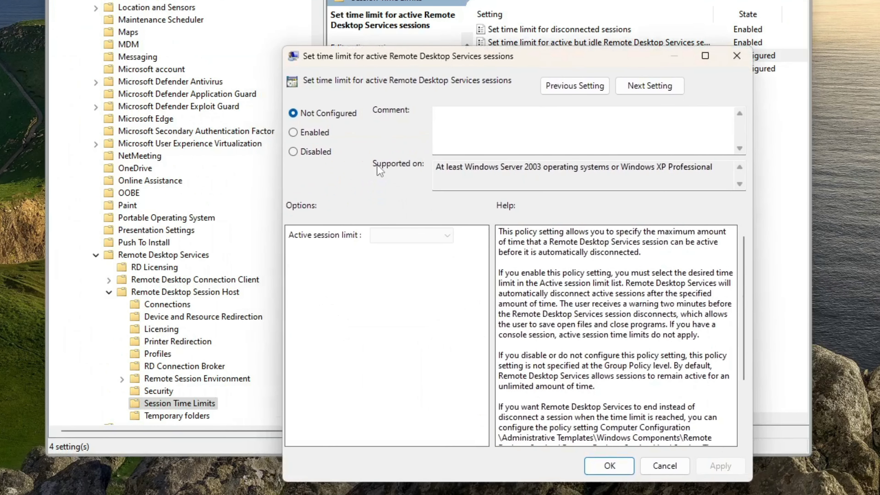
{"action": "left_click", "coordinate": [316, 135]}
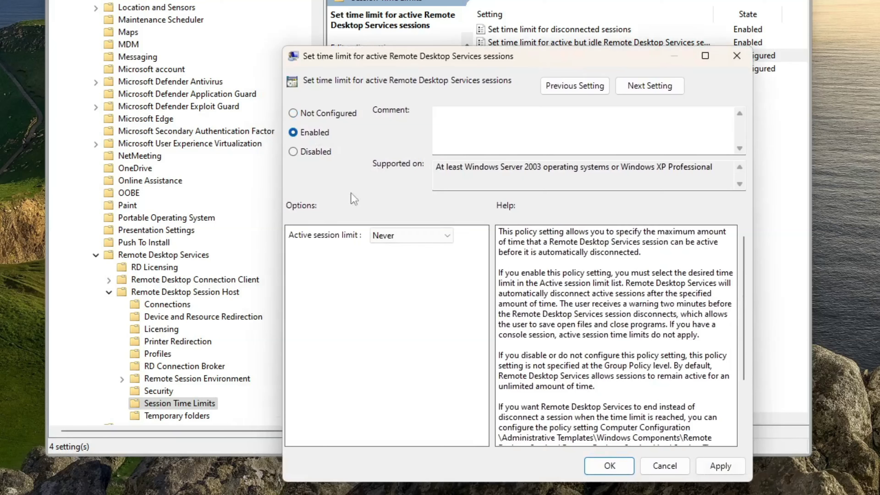
{"action": "left_click", "coordinate": [451, 239]}
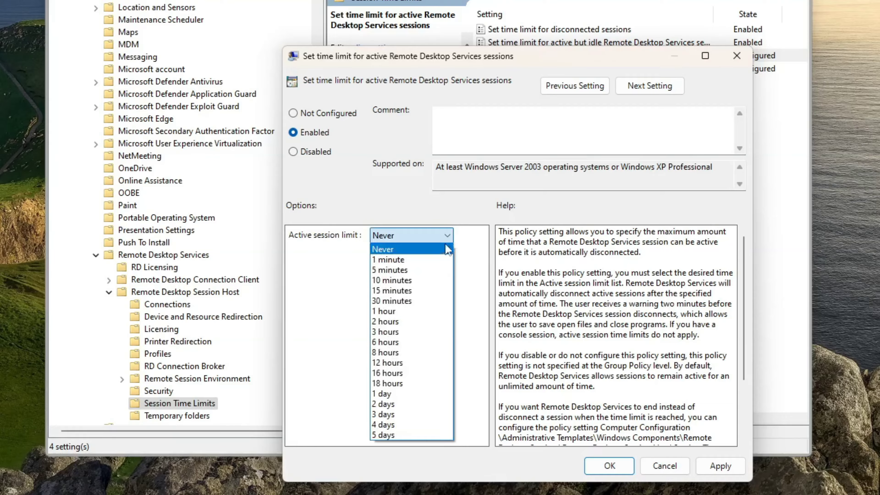
{"action": "left_click", "coordinate": [414, 311]}
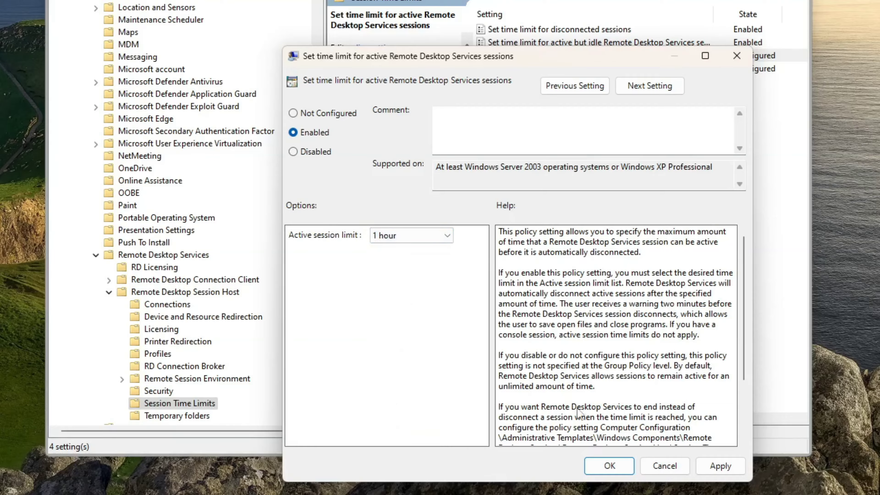
{"action": "left_click", "coordinate": [740, 466]}
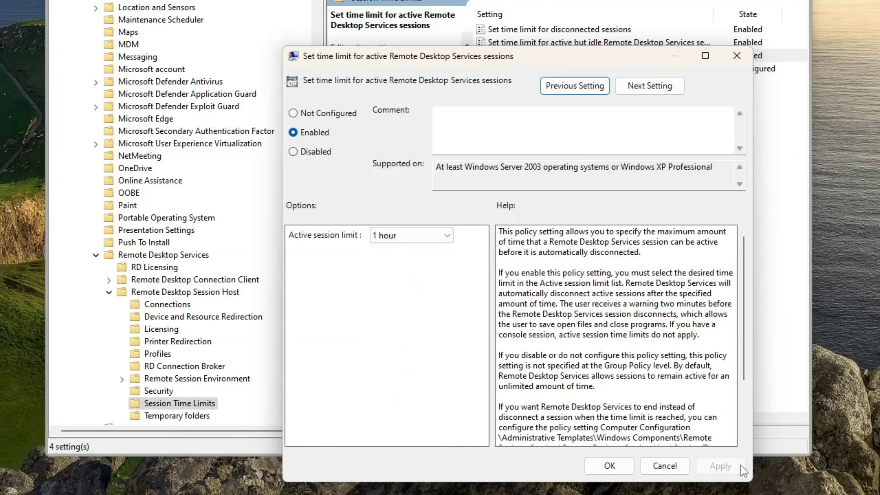
{"action": "left_click", "coordinate": [630, 468]}
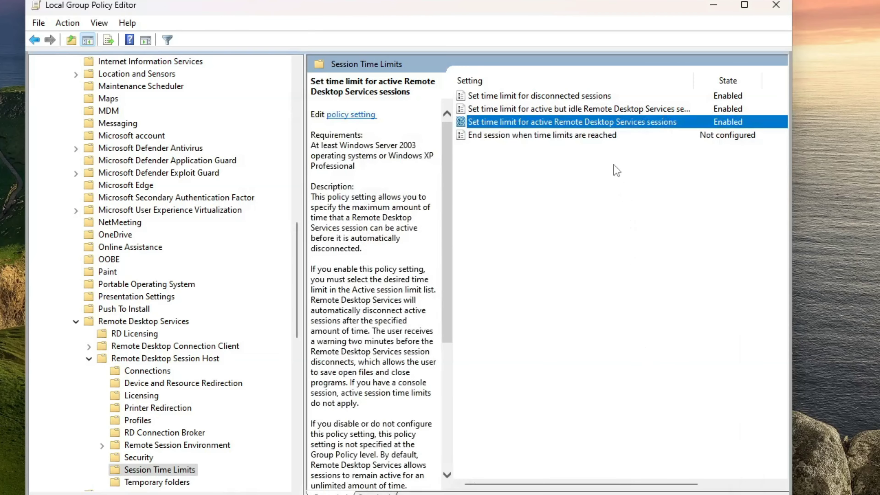
- Enable and apply the "End session when time limits are reached" policy, and close the Local Group Policy Editor
{"action": "left_click", "coordinate": [604, 141]}
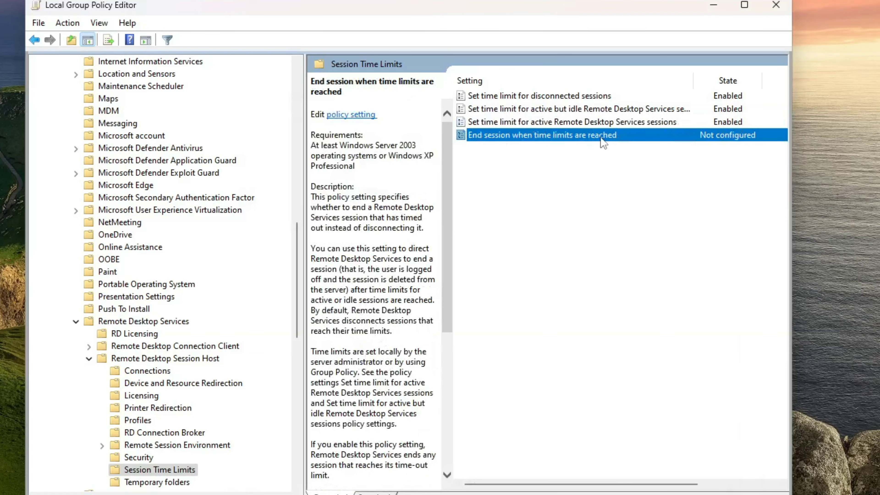
{"action": "double_click", "coordinate": [638, 136]}
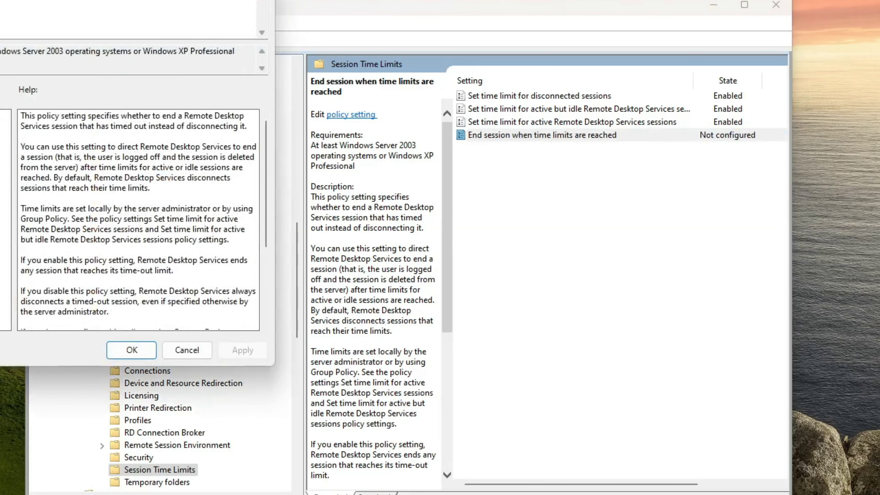
{"action": "left_click_drag", "start_coordinate": [20, 0], "coordinate": [456, 136]}
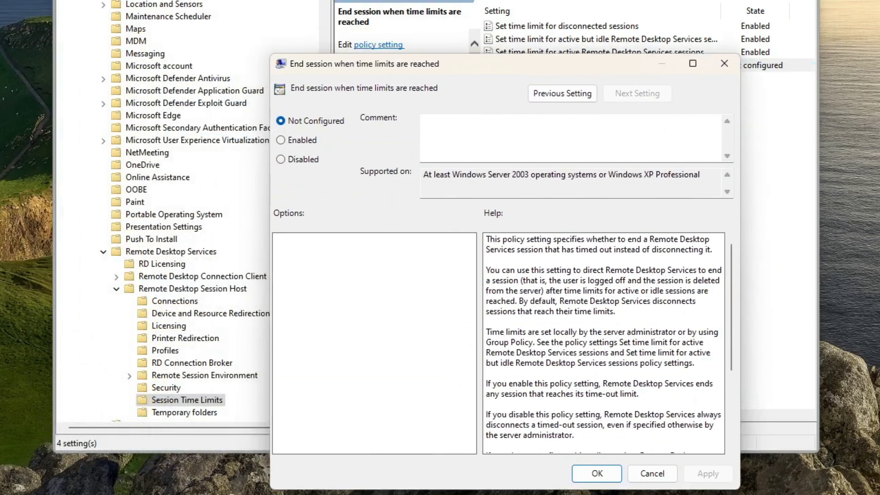
{"action": "left_click", "coordinate": [309, 144]}
{"action": "left_click", "coordinate": [707, 474]}
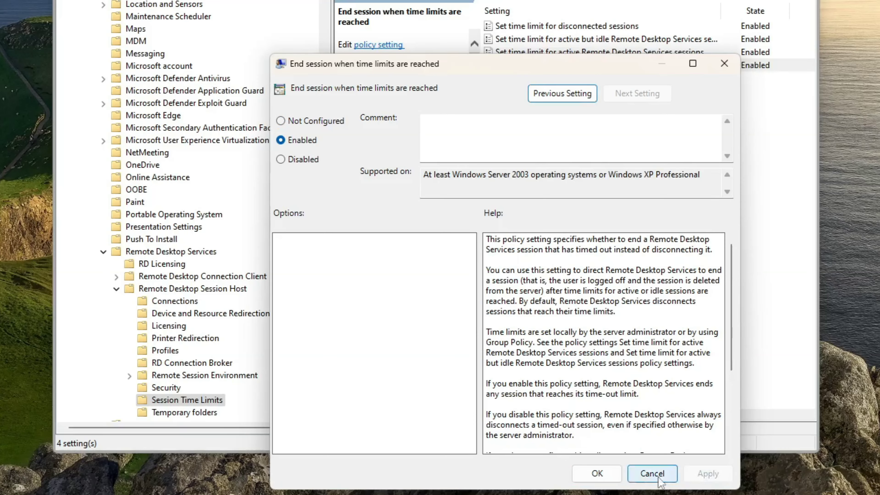
{"action": "left_click", "coordinate": [609, 473]}
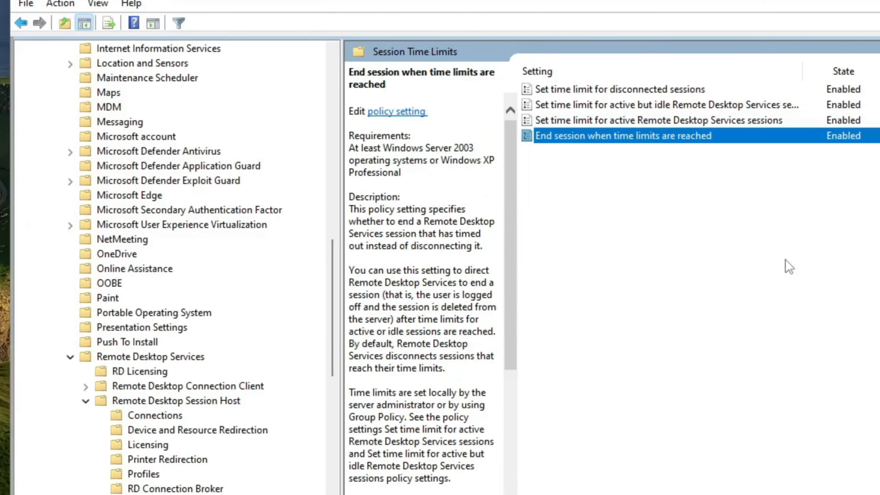
{"action": "left_click", "coordinate": [655, 101]}
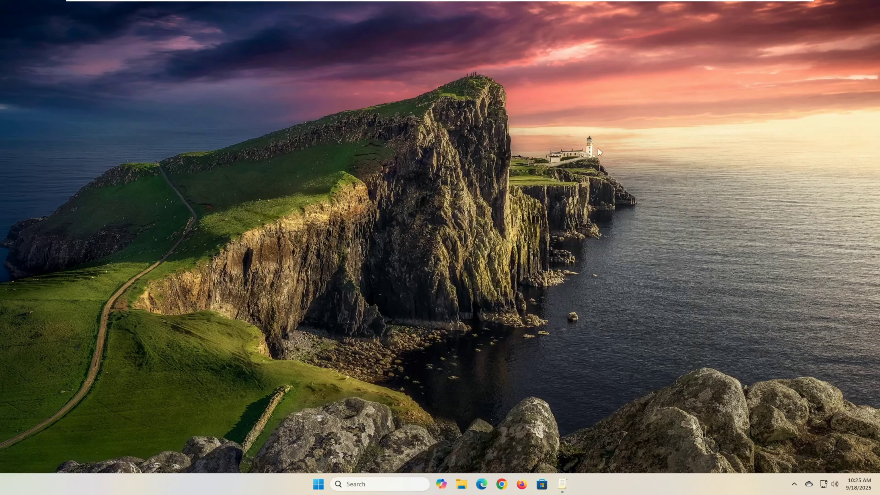
- Search Windows for cmd and open Command Prompt as administrator, allowing it to make changes to the device
{"action": "left_click", "coordinate": [379, 480]}
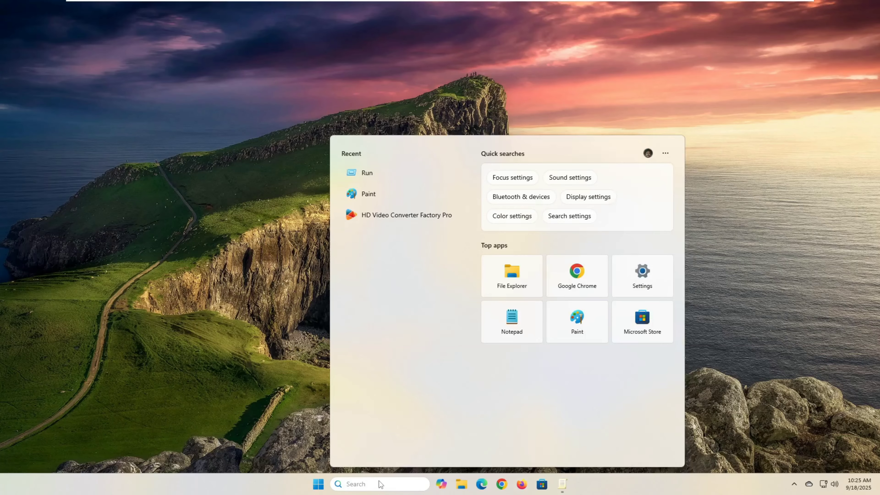
{"action": "type", "text": "cmd"}
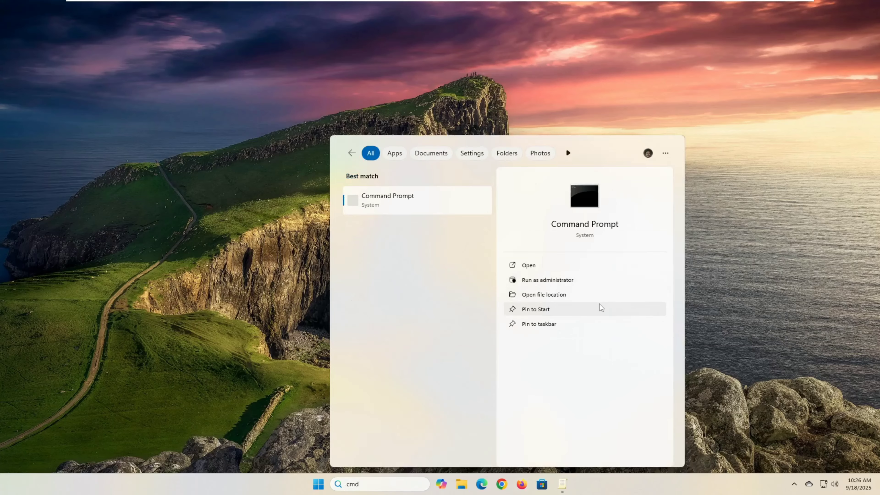
{"action": "key", "text": "ctrl+shift+Return"}
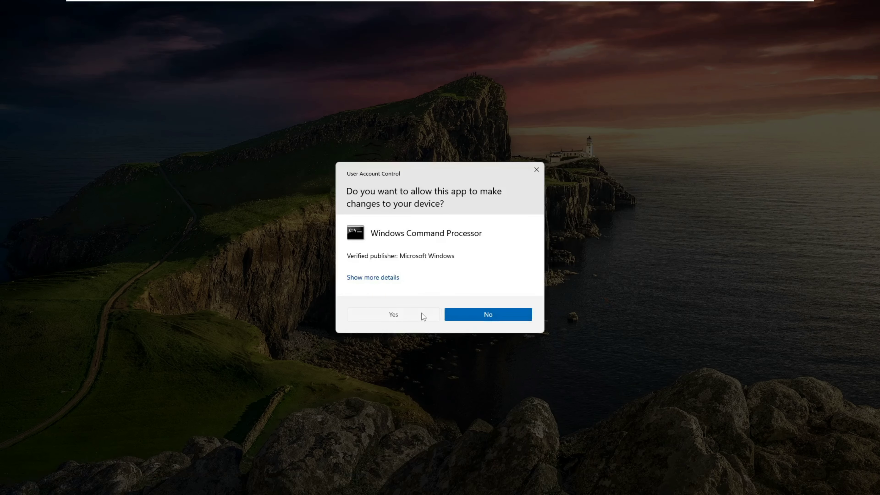
{"action": "left_click", "coordinate": [487, 313]}
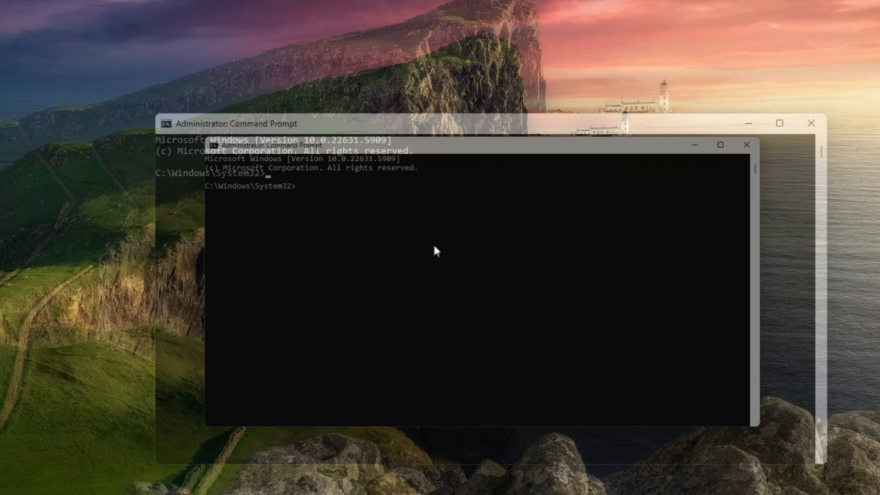
- Run gpupdate/force to refresh the group policies
{"action": "type", "text": "gp"}
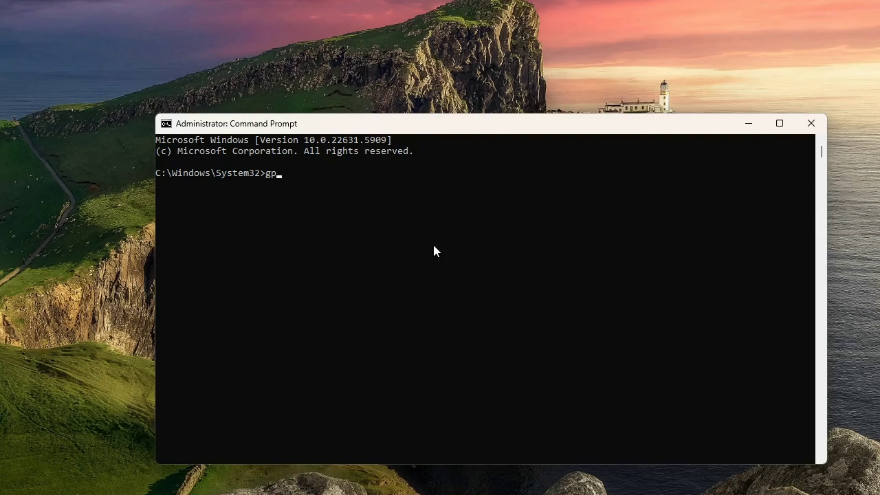
{"action": "type", "text": "update/force"}
{"action": "key", "text": "Return"}
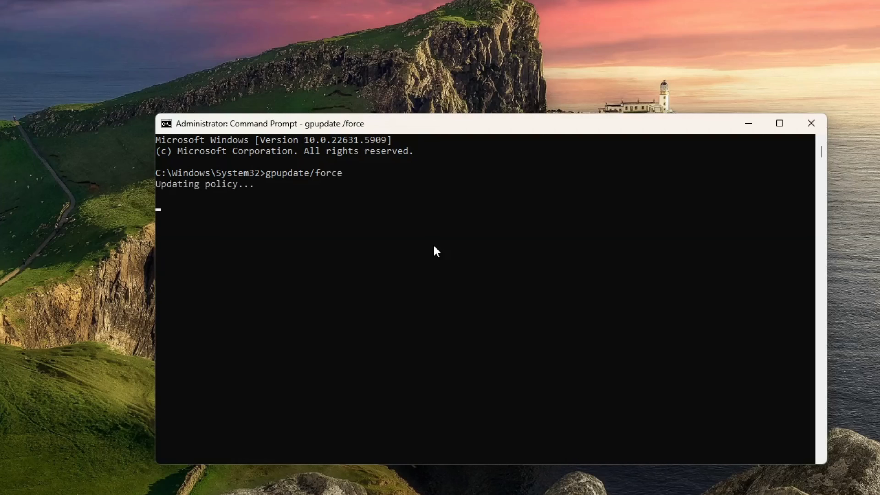